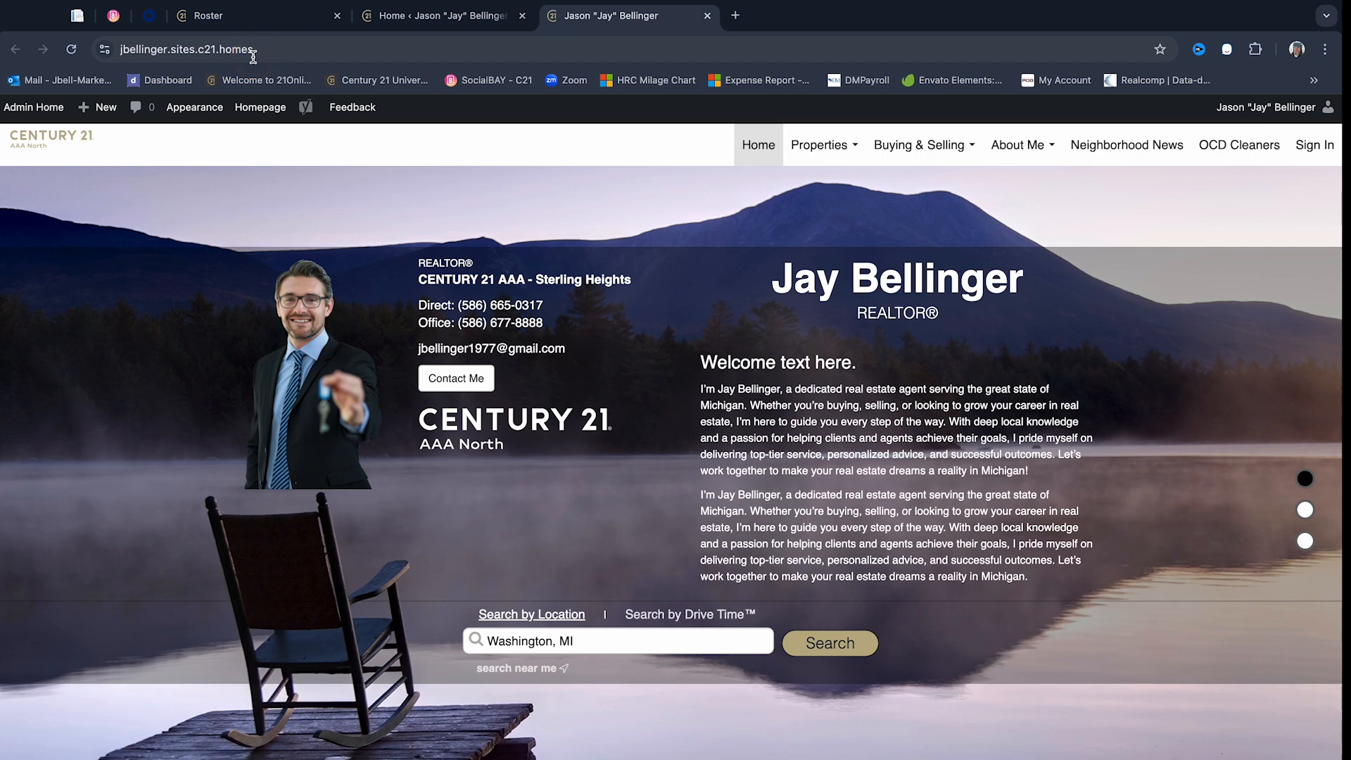
- Open the vanity domain setup in the website admin tool and add the domain 313creatives.com
{"action": "left_click", "coordinate": [377, 17]}
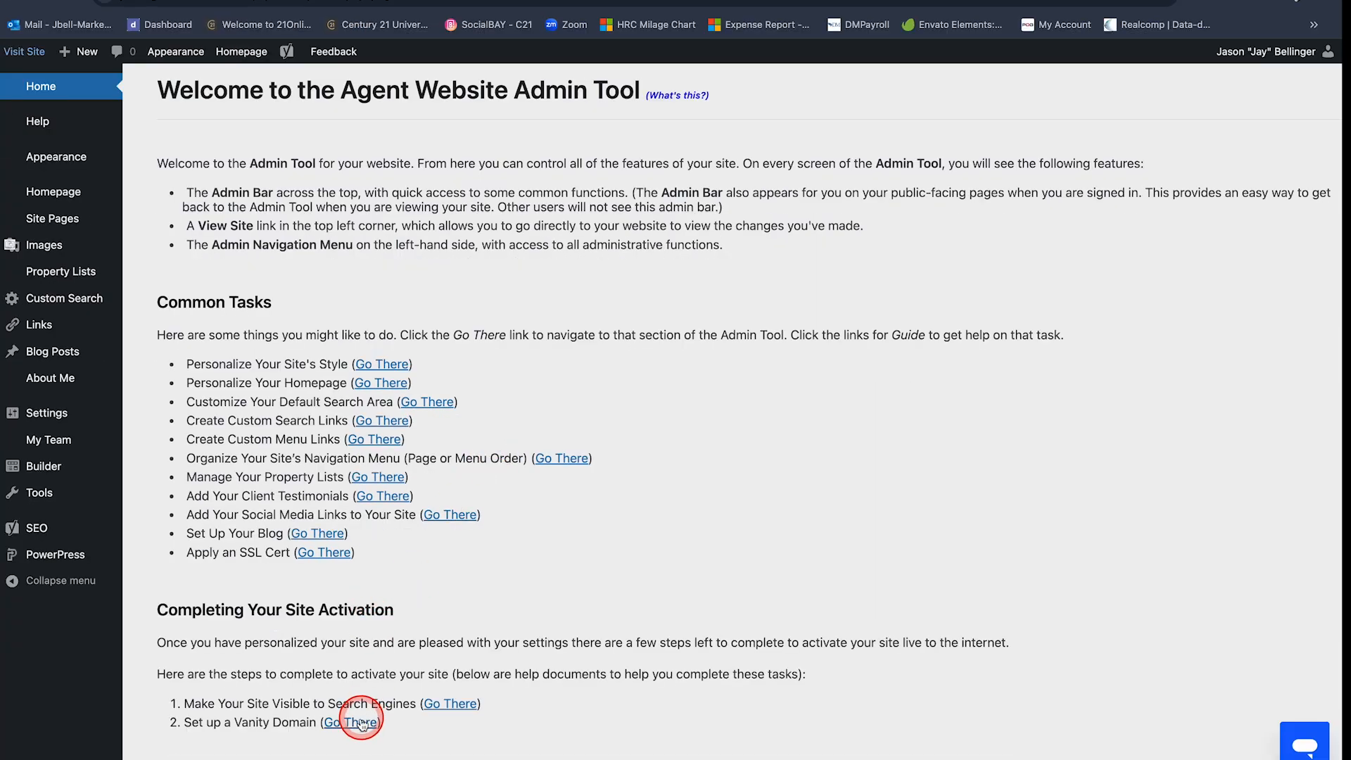
{"action": "left_click", "coordinate": [361, 722]}
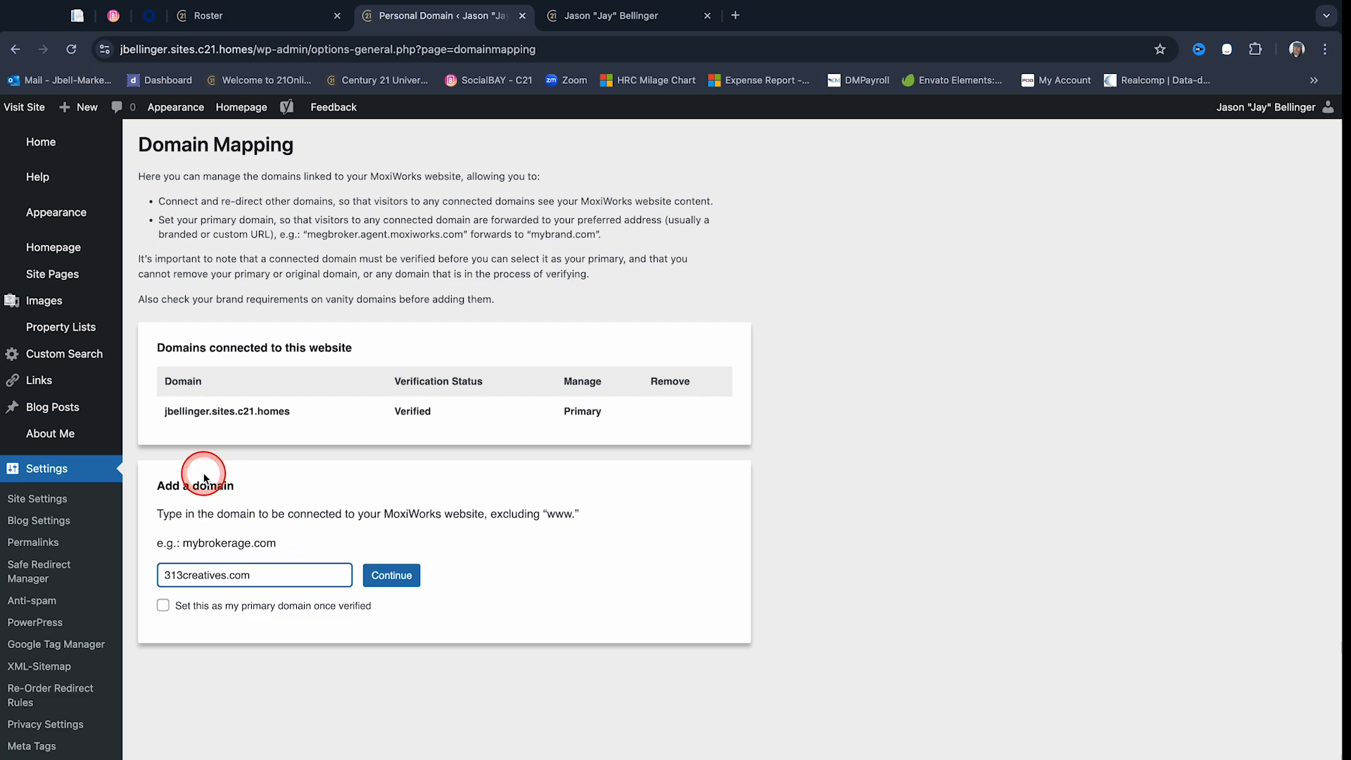
{"action": "left_click", "coordinate": [388, 574]}
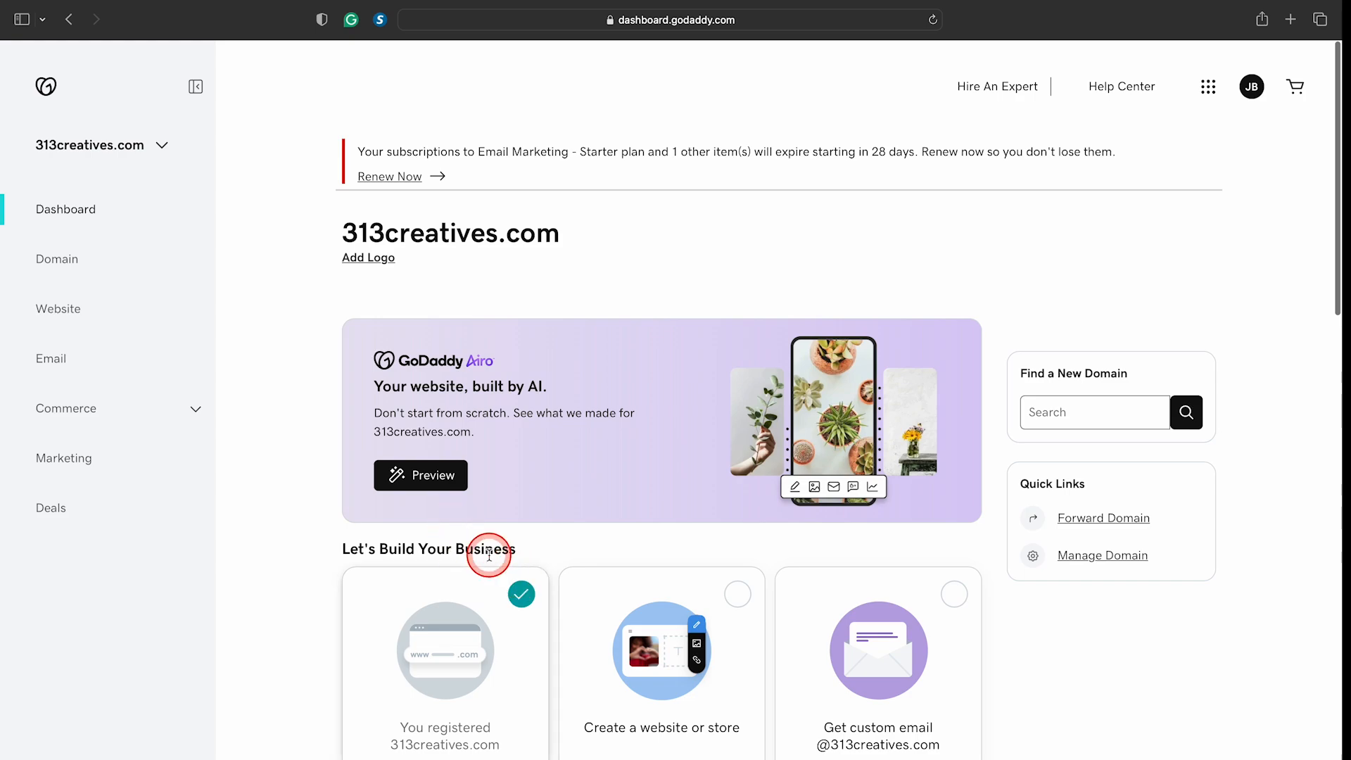
- Switch to GoDaddy and open the DNS records of the domain 313creatives.com
{"action": "left_click", "coordinate": [56, 258]}
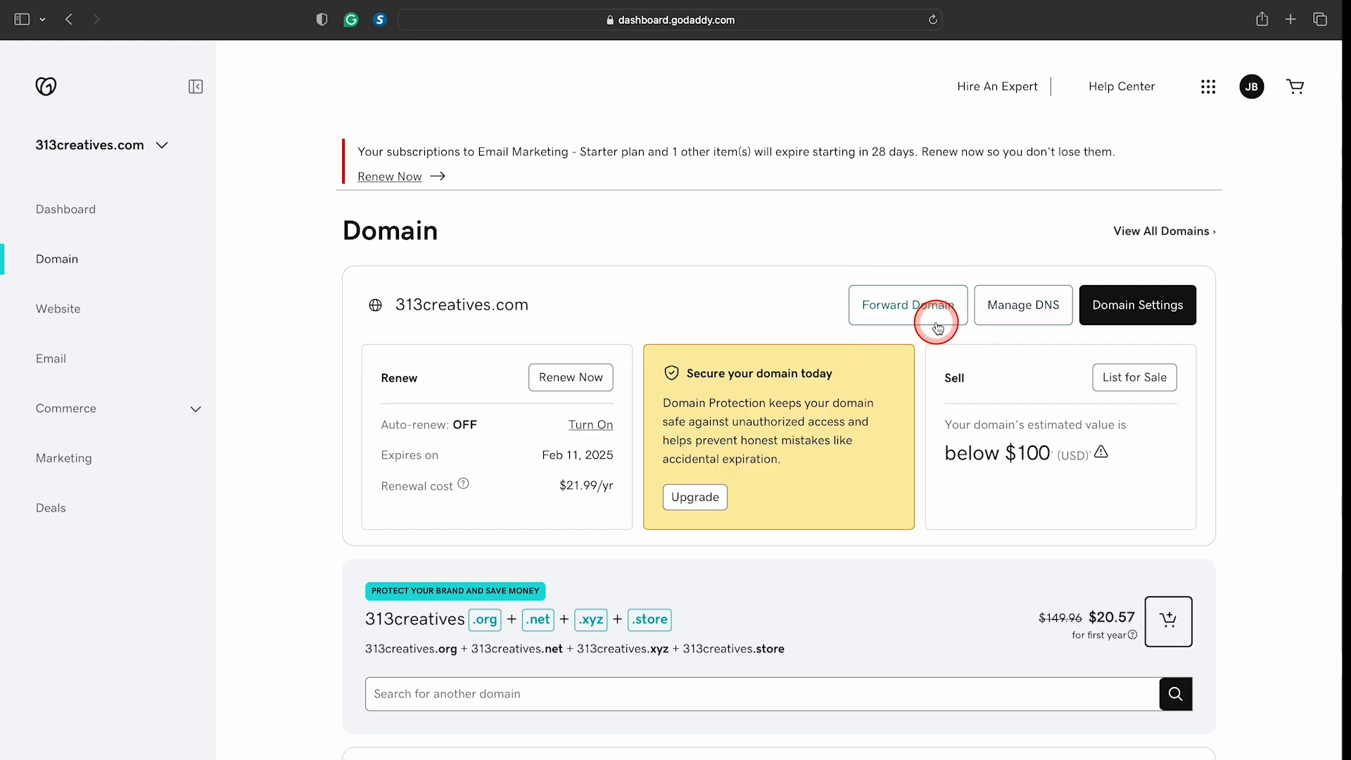
{"action": "left_click", "coordinate": [1040, 315]}
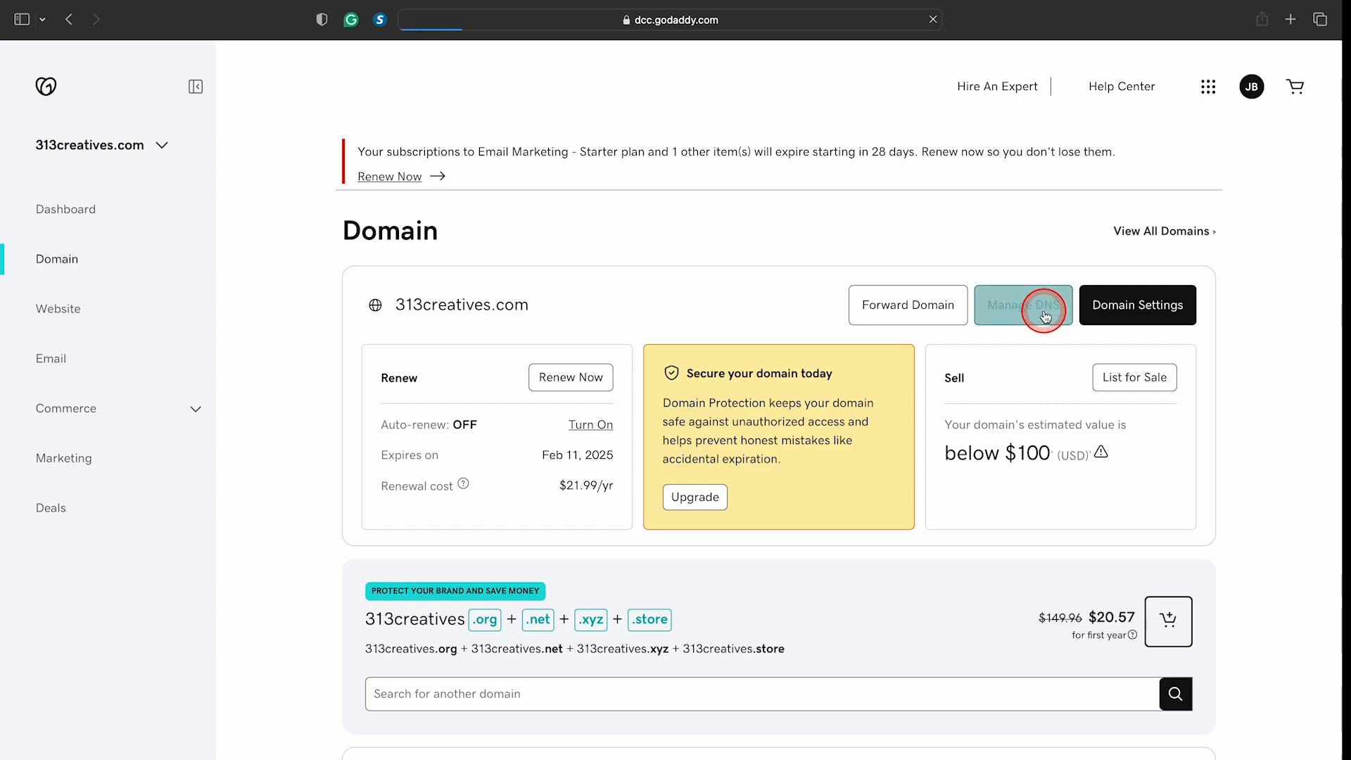
{"action": "scroll", "coordinate": [1044, 318], "scroll_direction": "down", "scroll_amount": 5}
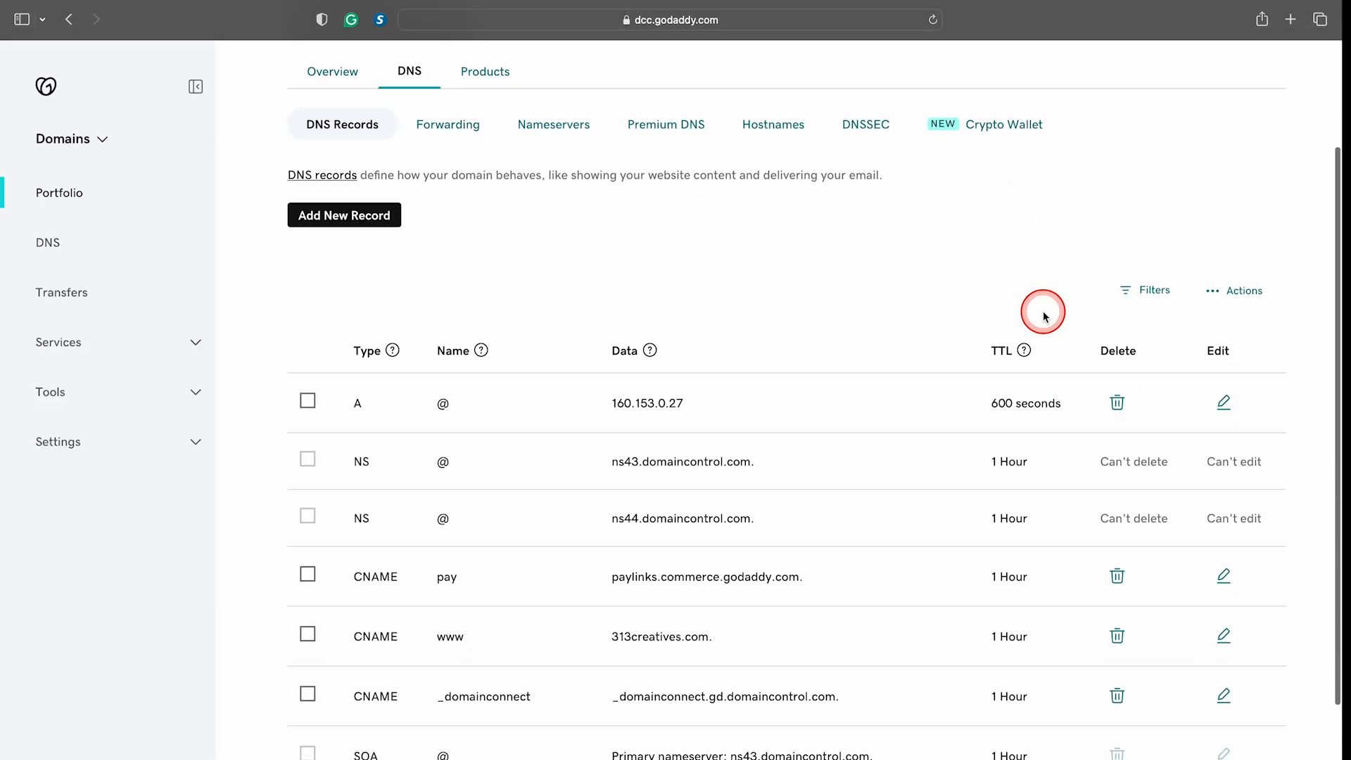
{"action": "scroll", "coordinate": [1045, 318], "scroll_direction": "down", "scroll_amount": 1}
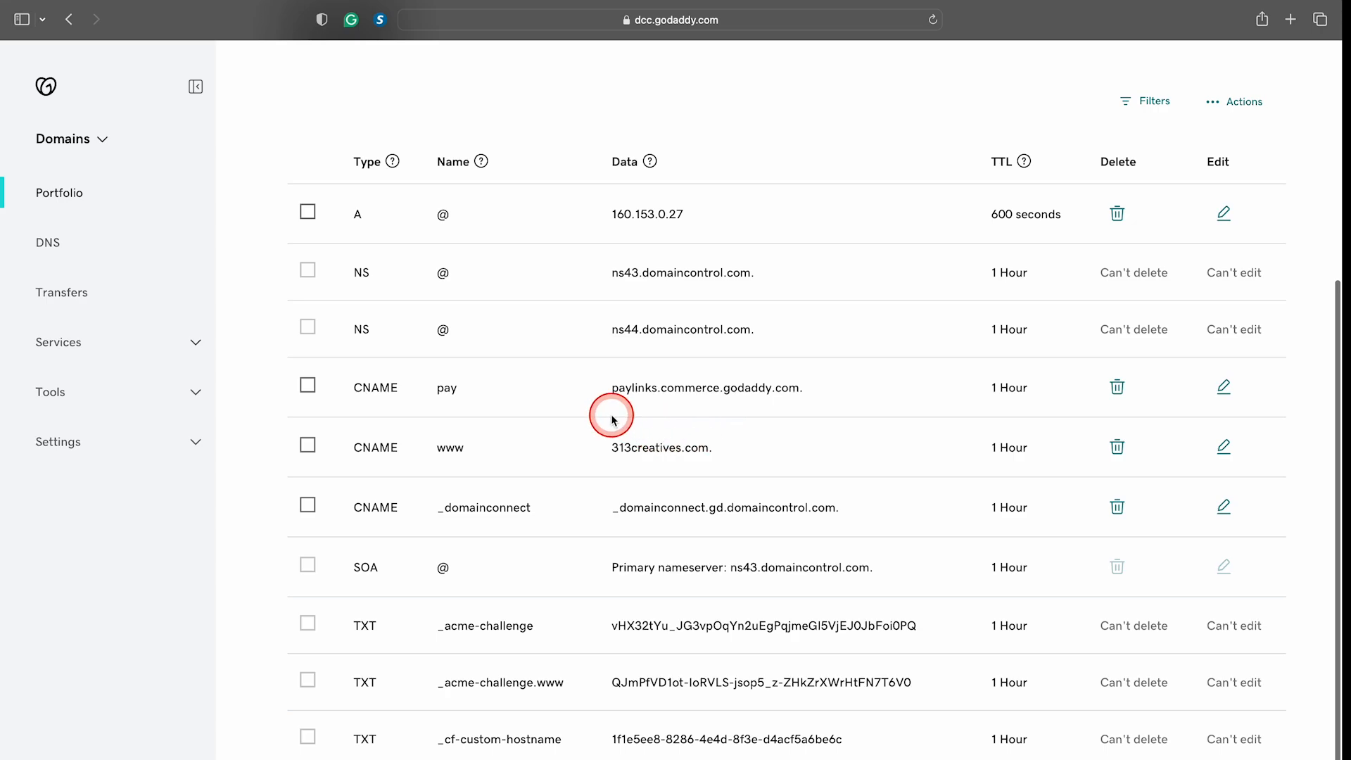
- Copy the A record value 52.37.236.9 from the website admin page and save it as the value of GoDaddy's @ A record
{"action": "key", "text": "ctrl+Left"}
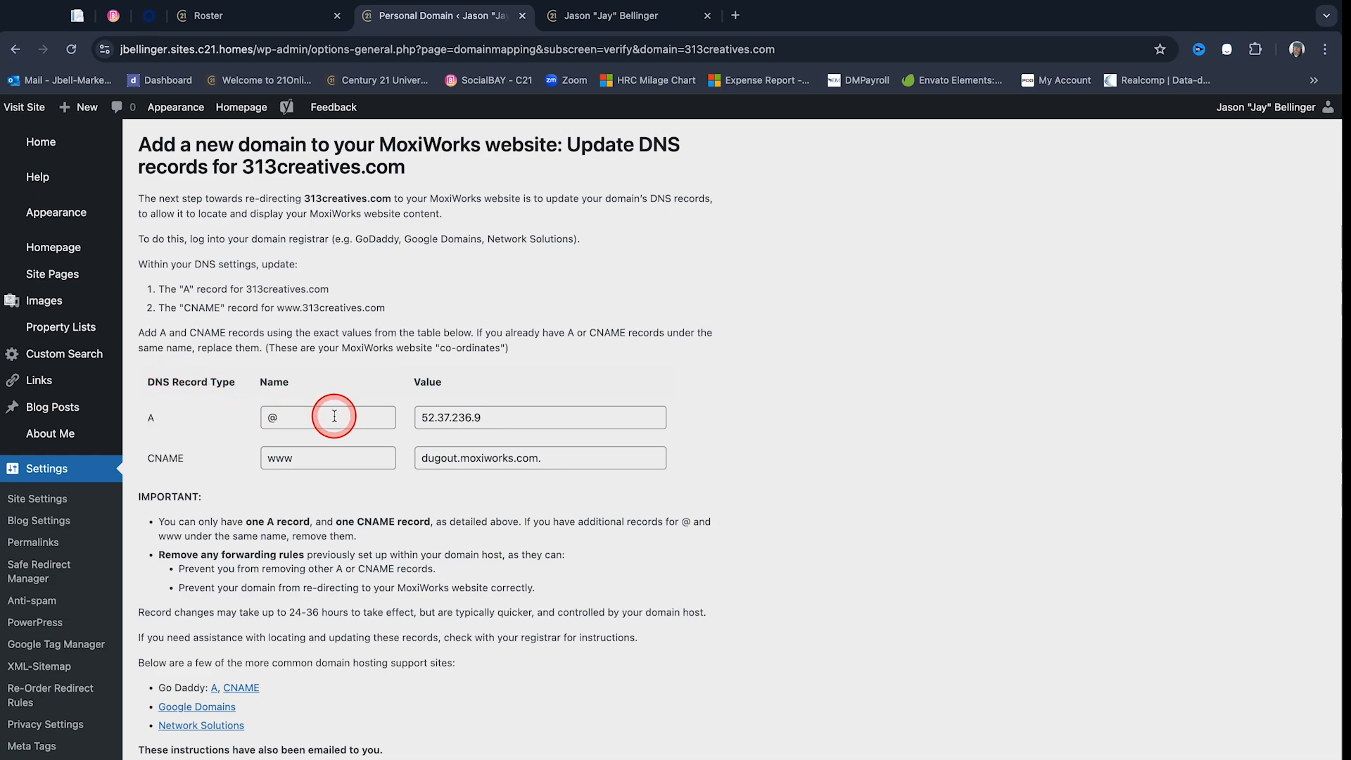
{"action": "left_click_drag", "start_coordinate": [488, 416], "coordinate": [361, 415]}
{"action": "key", "text": "super+c"}
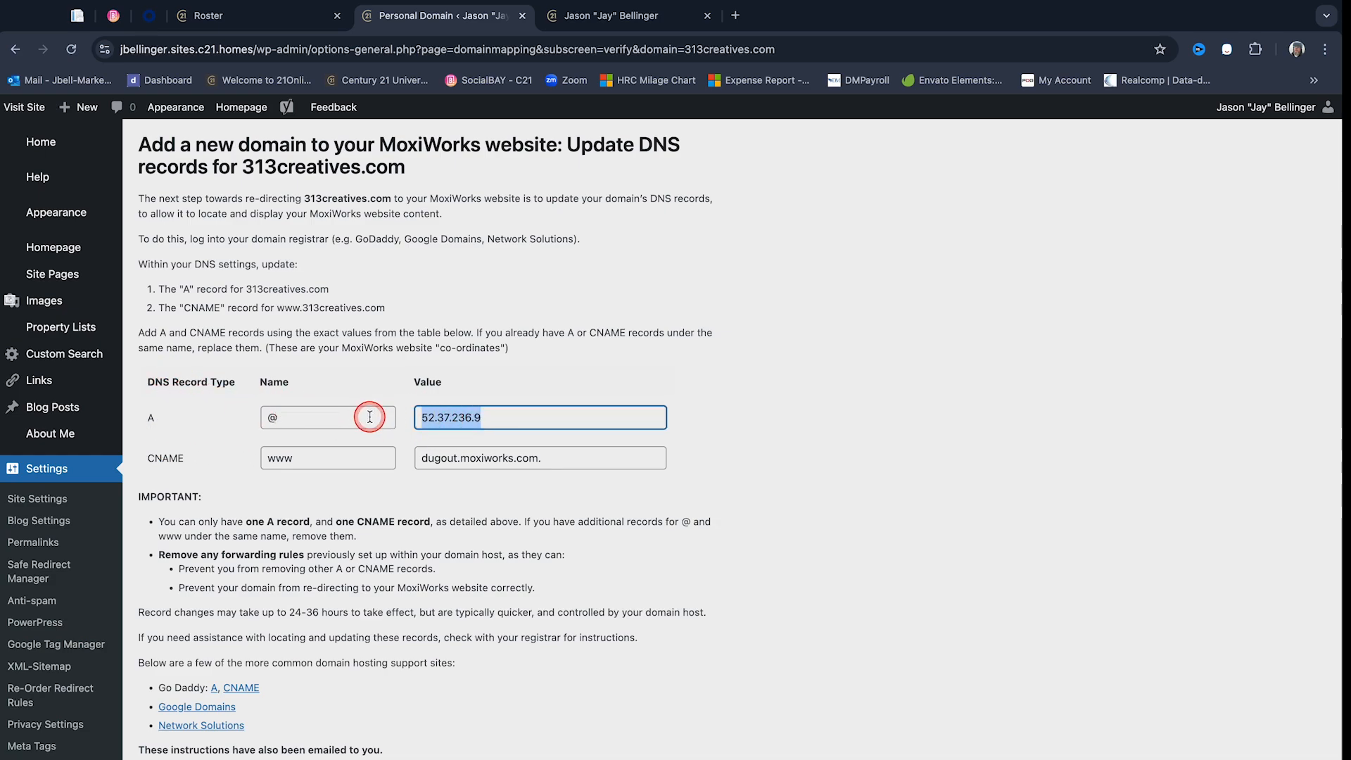
{"action": "key", "text": "ctrl+Right"}
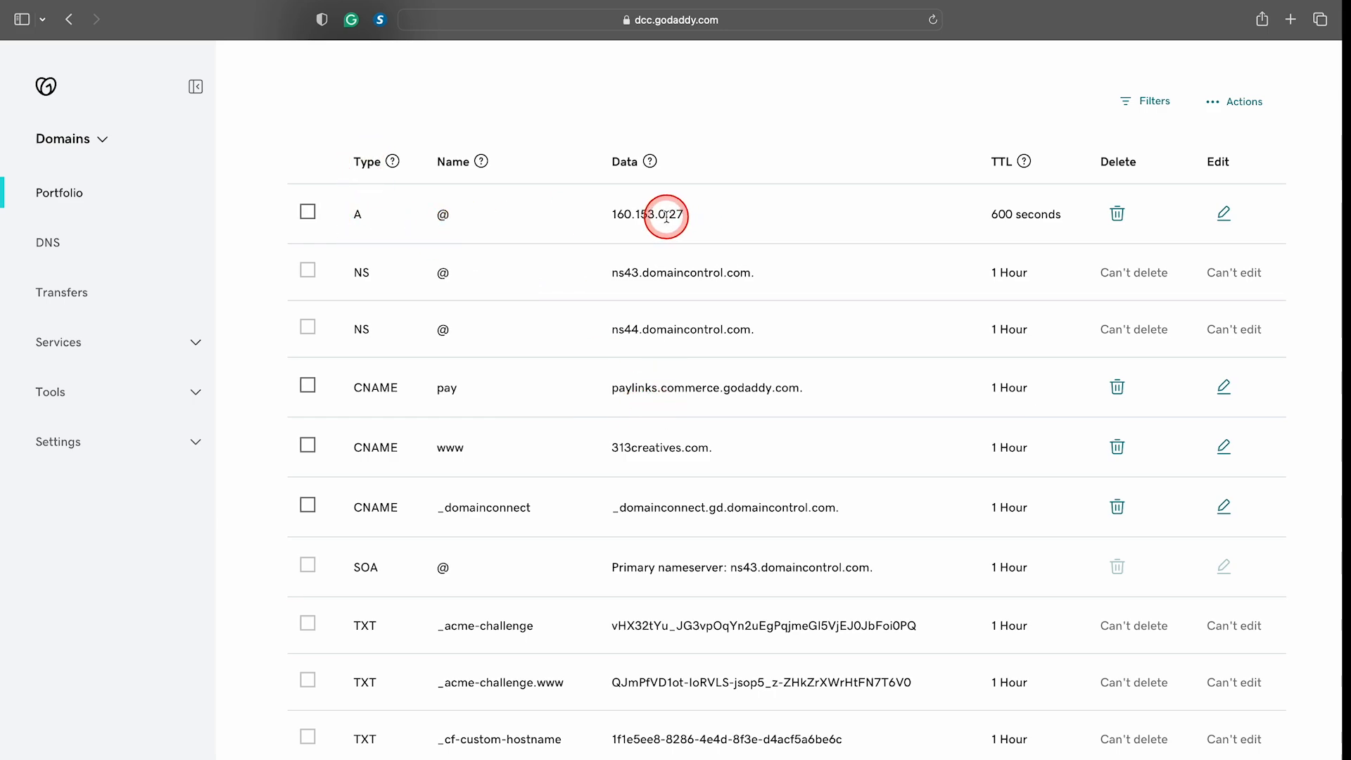
{"action": "left_click", "coordinate": [1224, 213]}
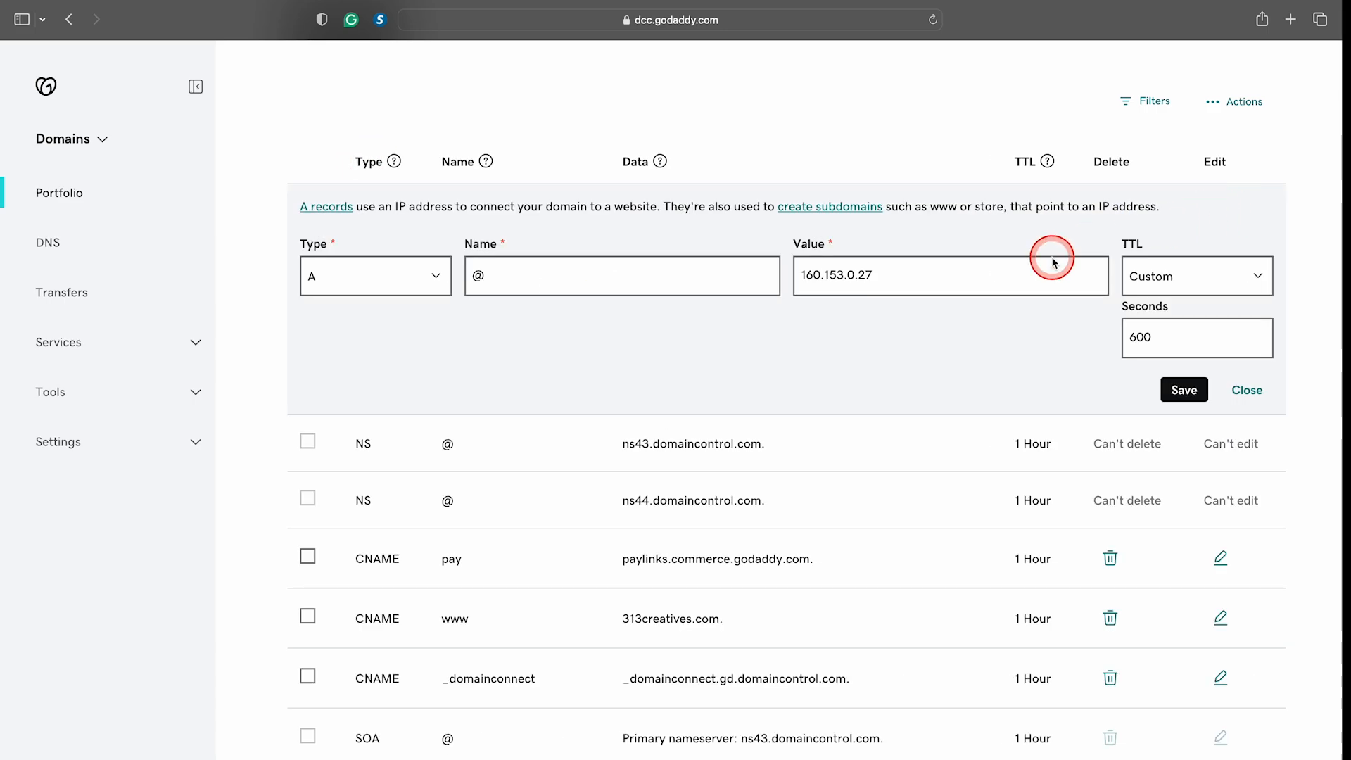
{"action": "left_click", "coordinate": [898, 274]}
{"action": "key", "text": "super+a"}
{"action": "key", "text": "super+v"}
{"action": "left_click", "coordinate": [1167, 389]}
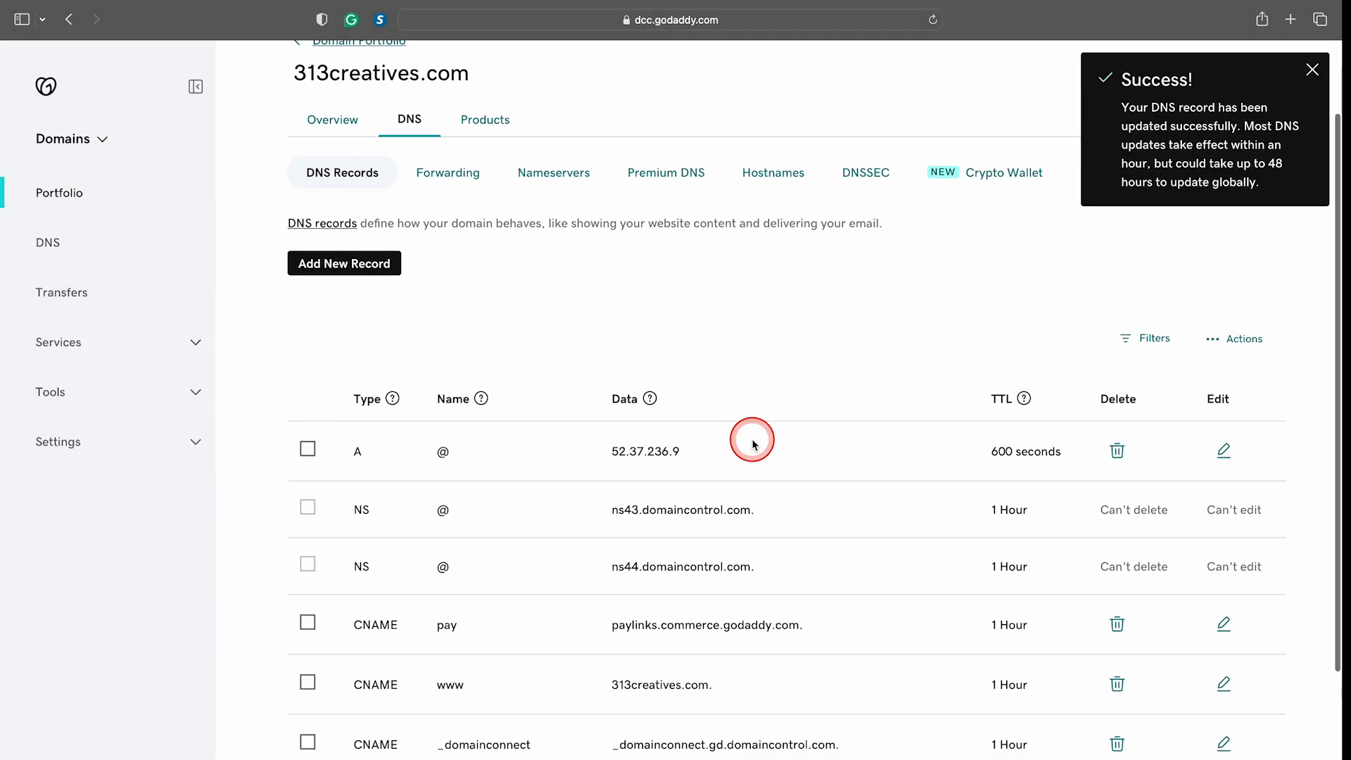
- Copy the CNAME value dugout.moxiworks.com. from the website admin page and save it as the value of GoDaddy's www CNAME record
{"action": "scroll", "coordinate": [752, 441], "scroll_direction": "down", "scroll_amount": 3}
{"action": "key", "text": "ctrl+Left"}
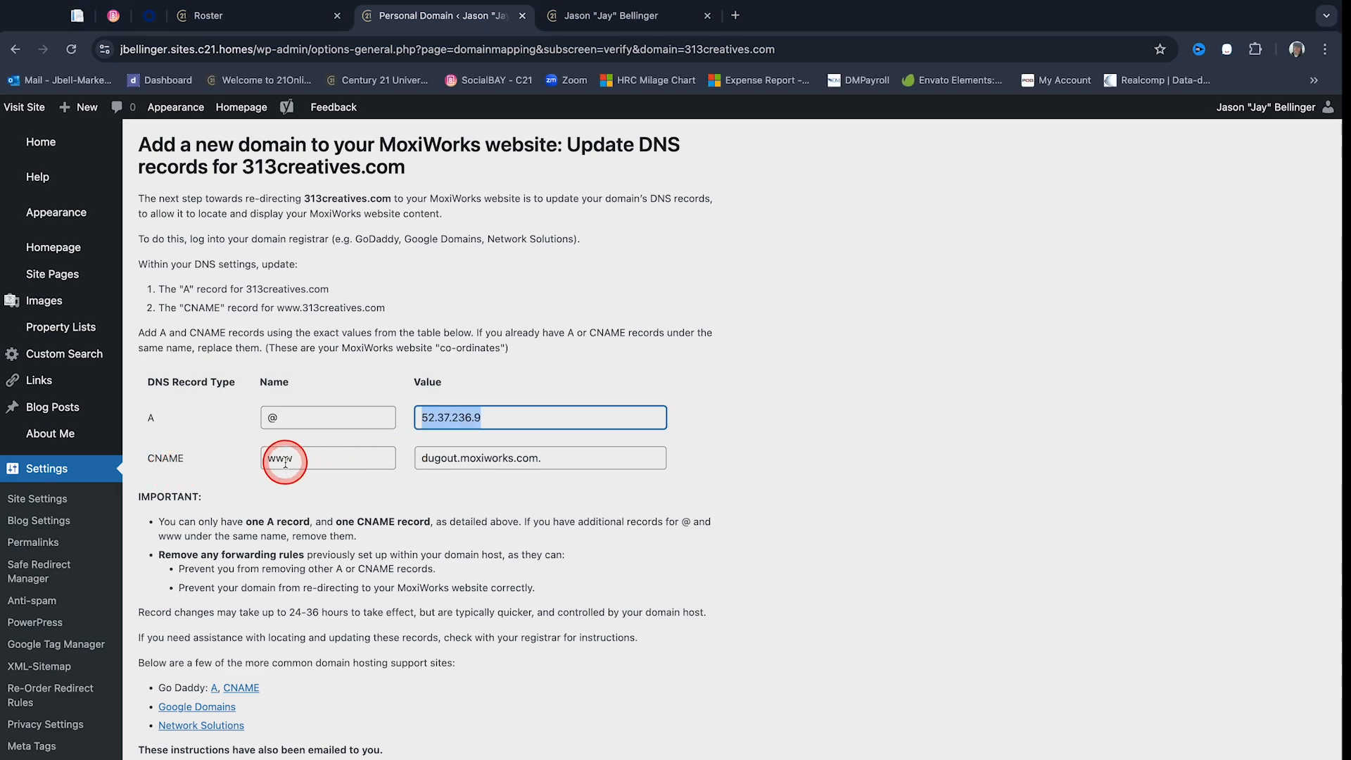
{"action": "left_click", "coordinate": [564, 461]}
{"action": "key", "text": "super+c"}
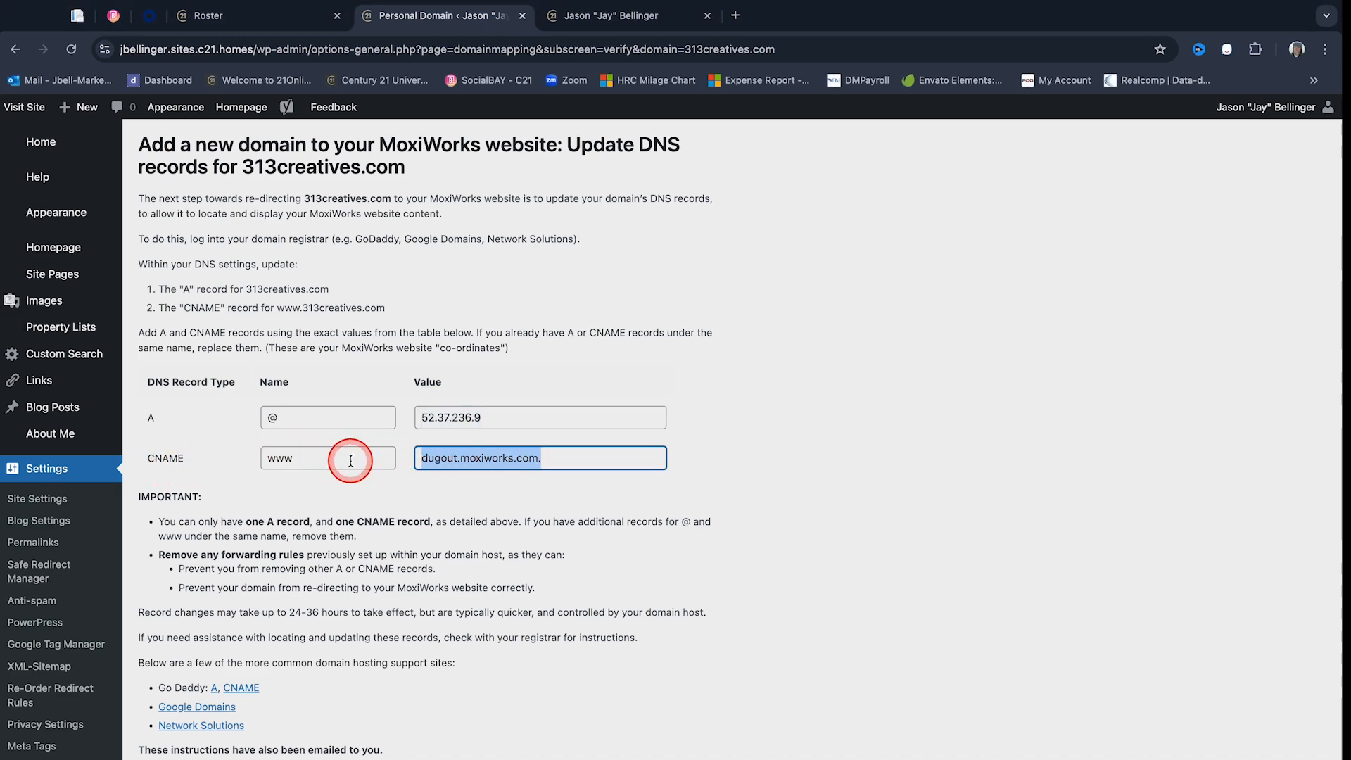
{"action": "key", "text": "ctrl+Right"}
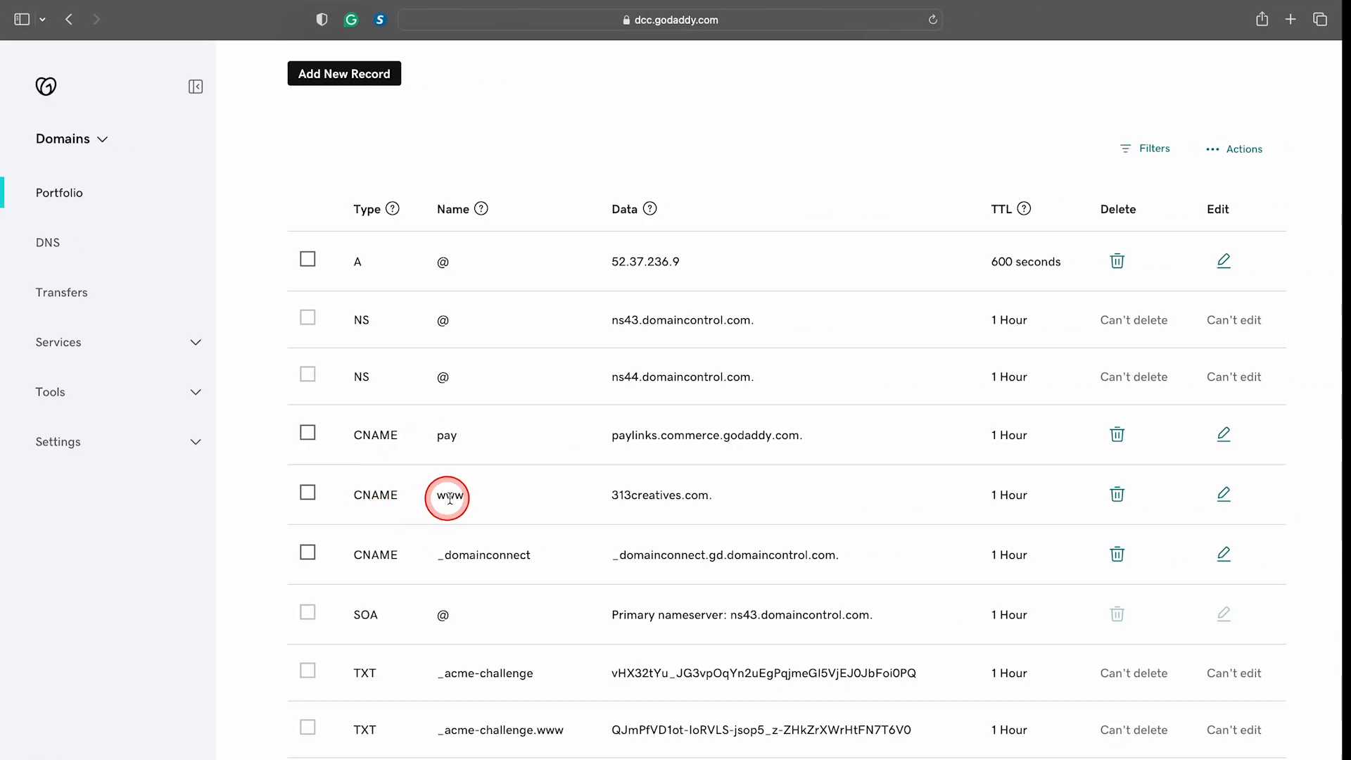
{"action": "left_click", "coordinate": [1225, 500]}
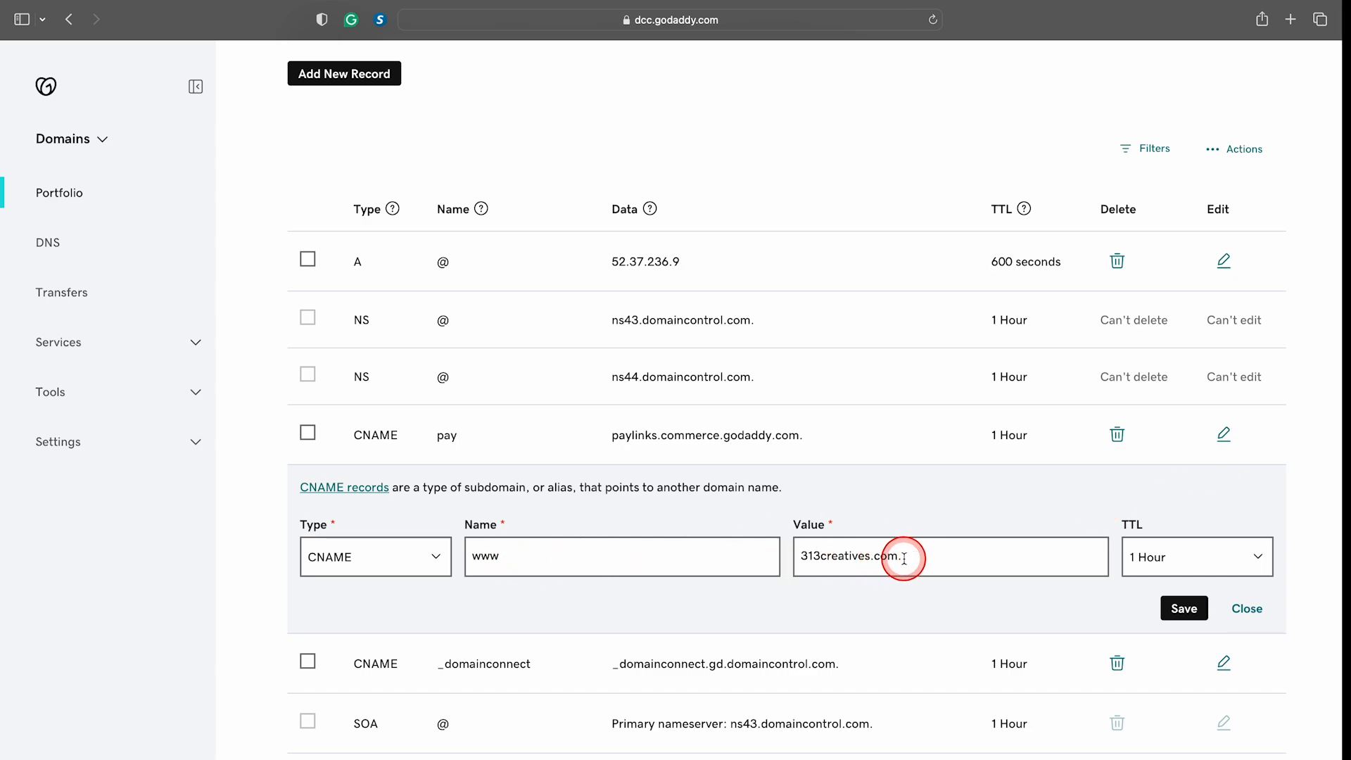
{"action": "left_click_drag", "start_coordinate": [902, 557], "coordinate": [788, 558]}
{"action": "key", "text": "super+v"}
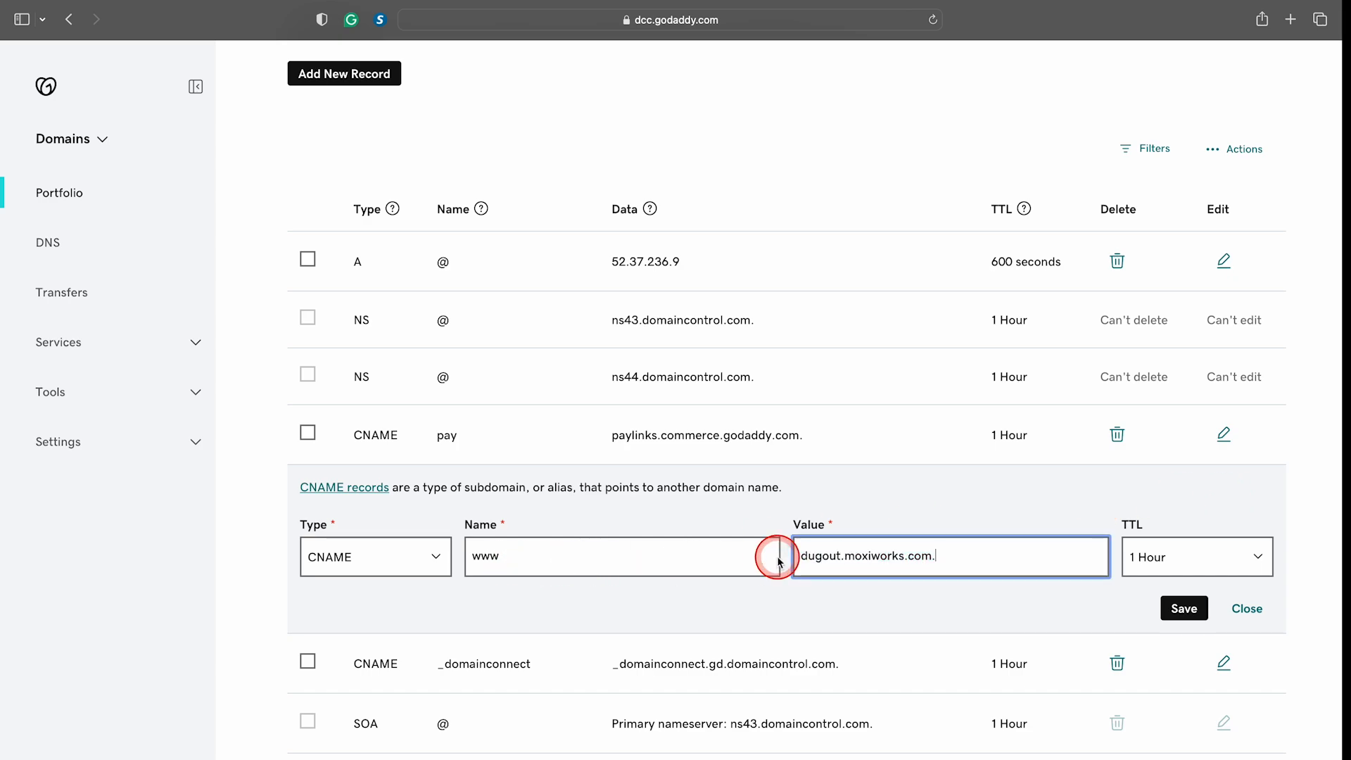
{"action": "left_click", "coordinate": [1184, 607]}
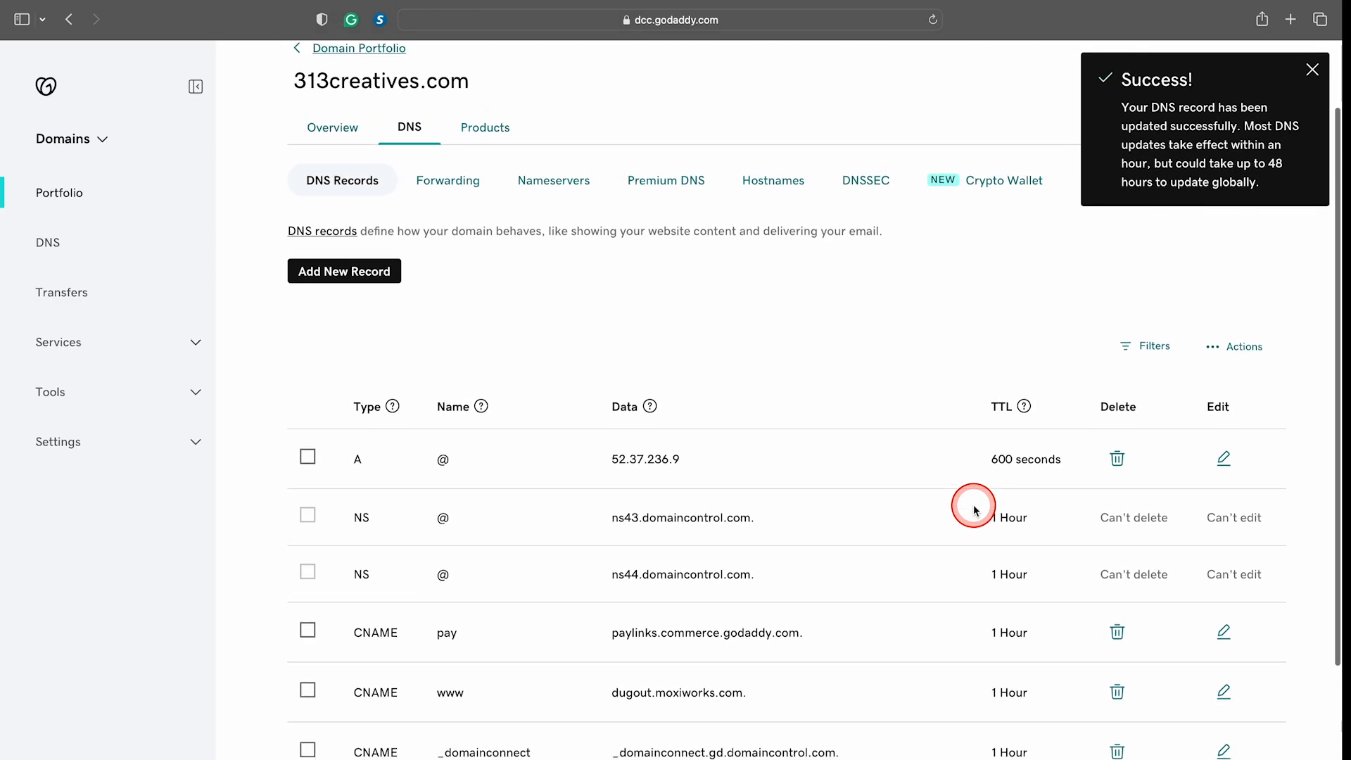
- Return to the website admin page and start the verification of 313creatives.com
{"action": "key", "text": "ctrl+Left"}
{"action": "scroll", "coordinate": [577, 515], "scroll_direction": "down", "scroll_amount": 1}
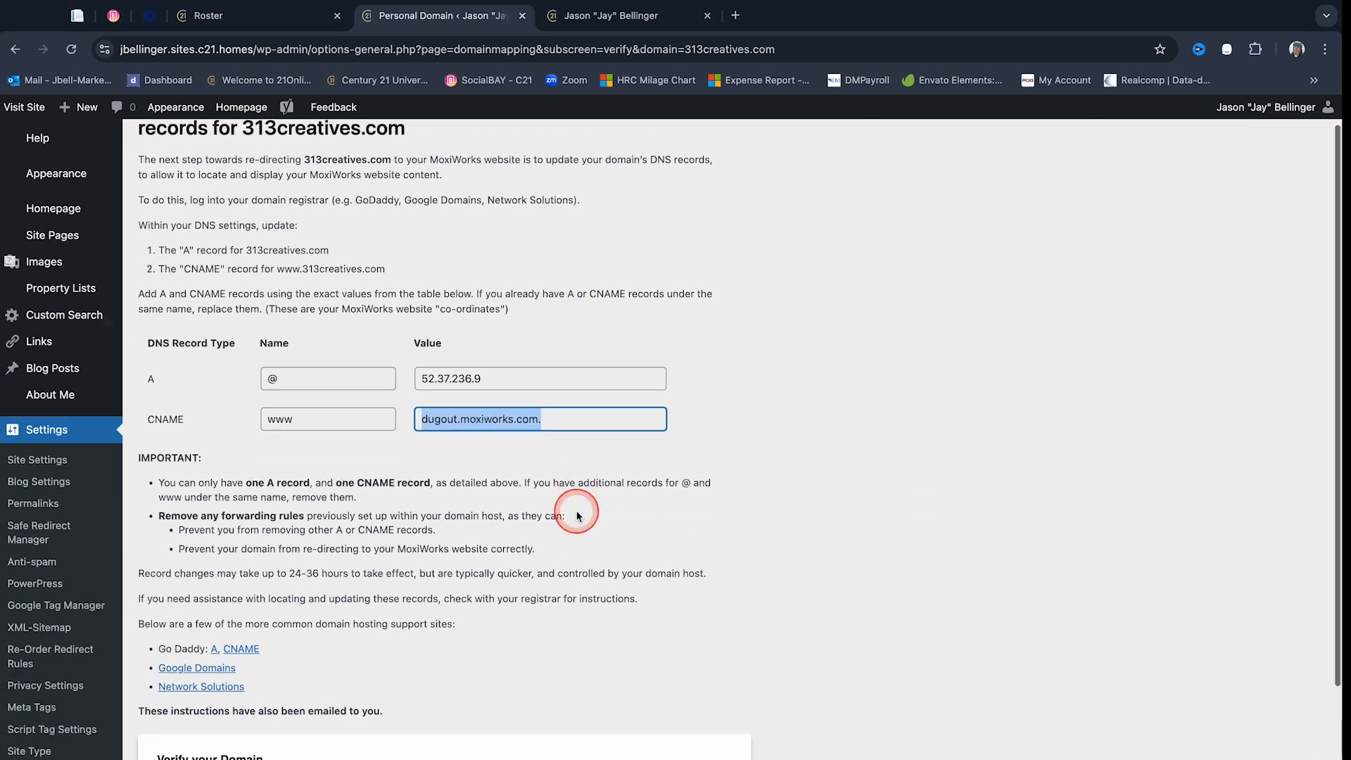
{"action": "scroll", "coordinate": [577, 516], "scroll_direction": "down", "scroll_amount": 3}
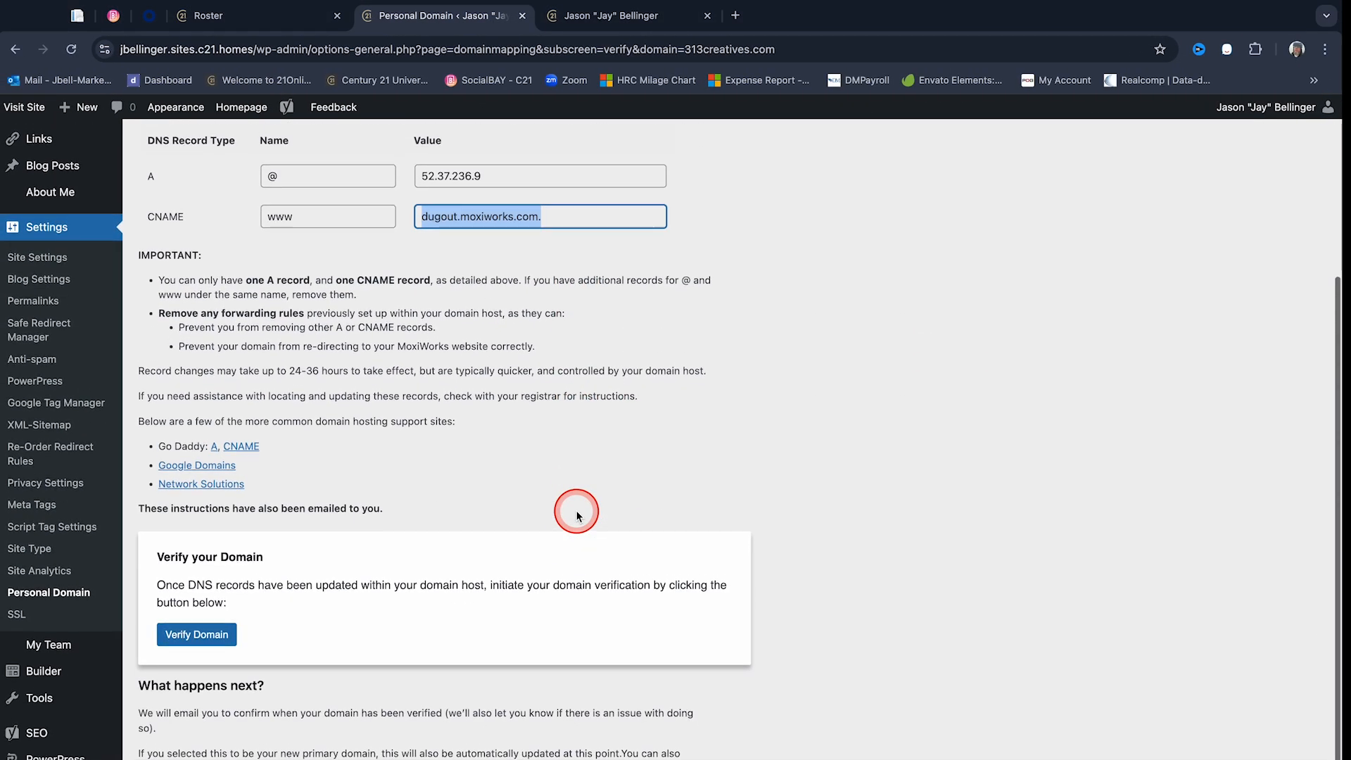
{"action": "left_click", "coordinate": [210, 641]}
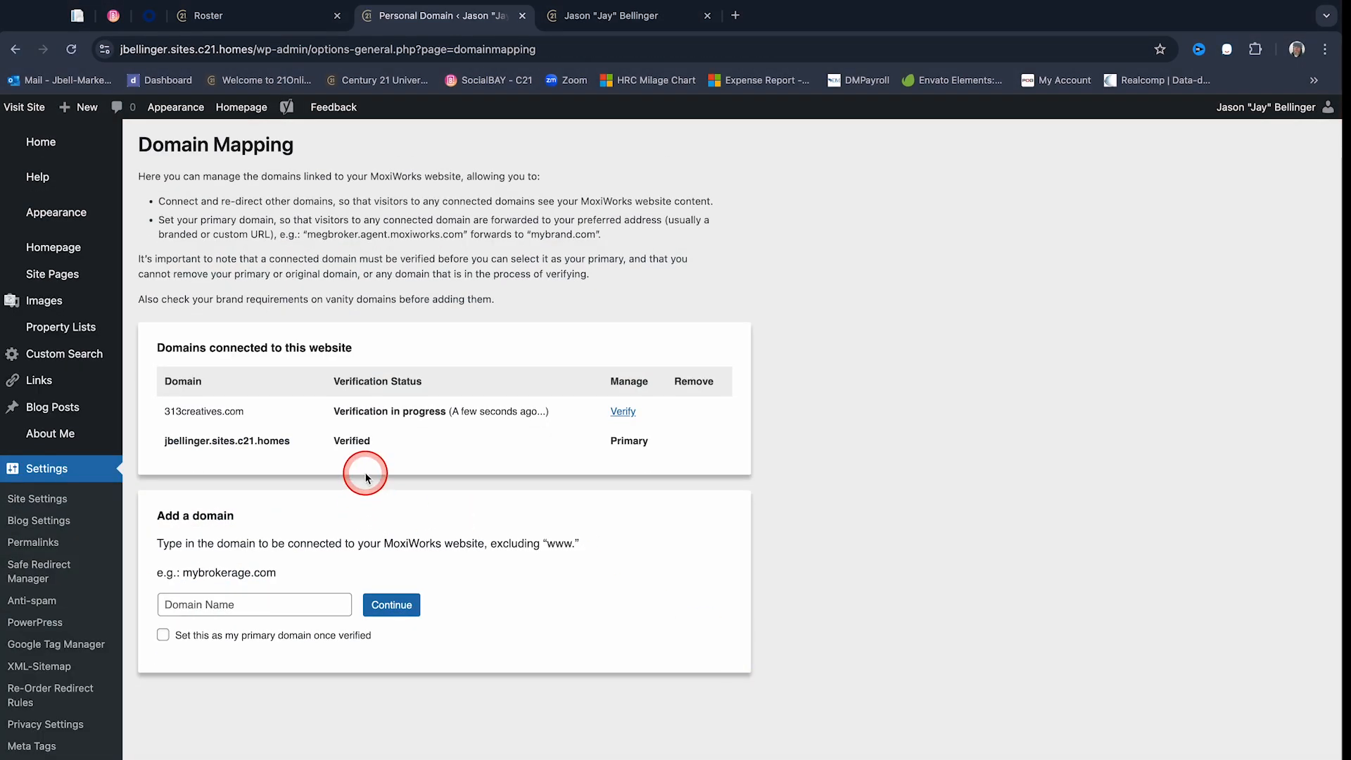
{"action": "left_click", "coordinate": [349, 435]}
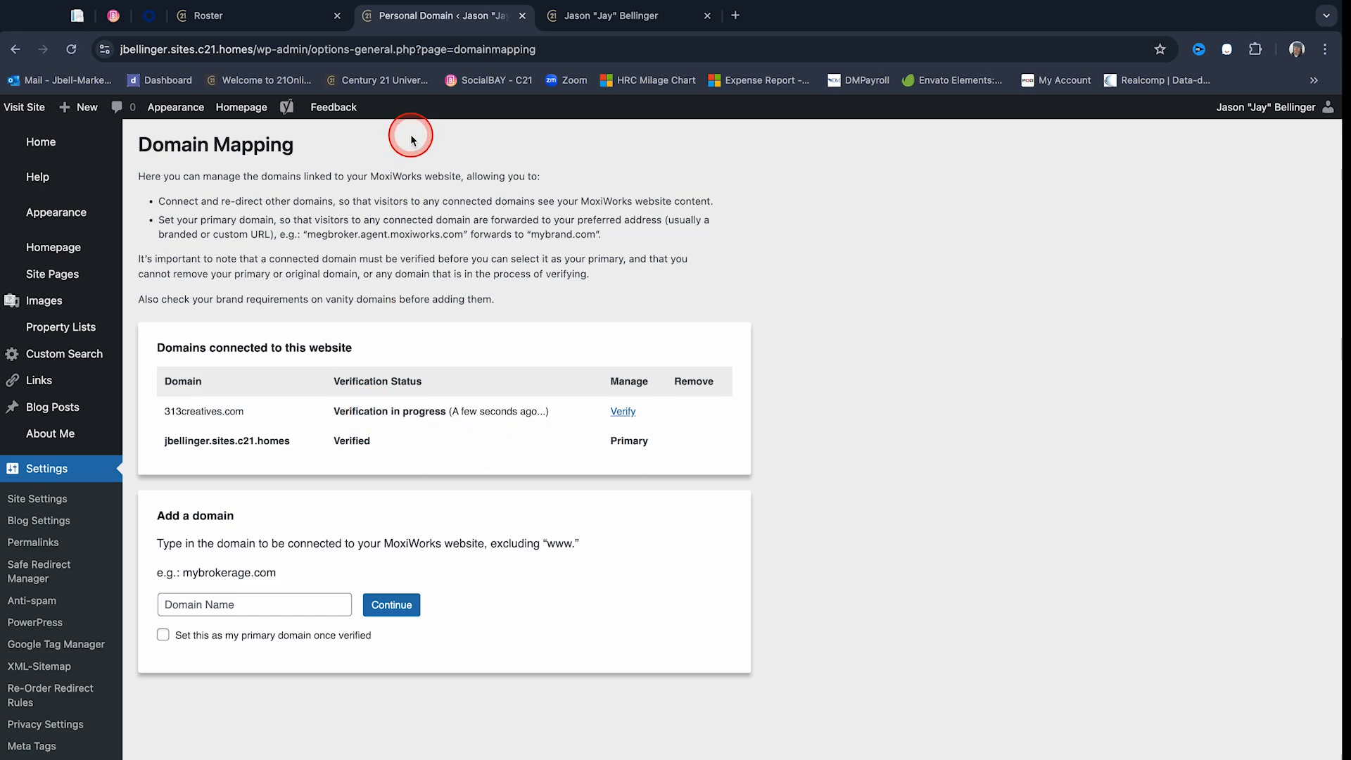
- Load 313creatives.com in a new browser tab to check where the domain leads
{"action": "left_click", "coordinate": [736, 17]}
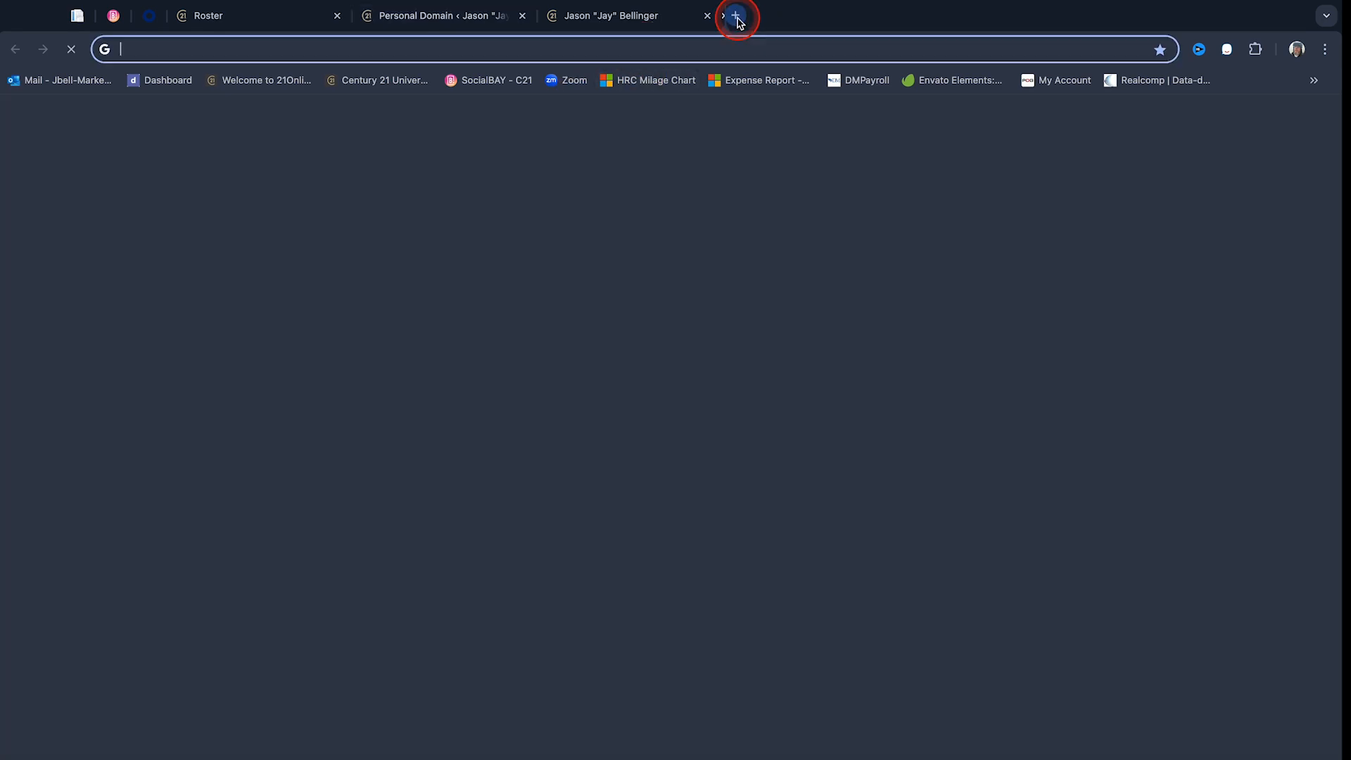
{"action": "left_click", "coordinate": [248, 49]}
{"action": "type", "text": "313creatives.com"}
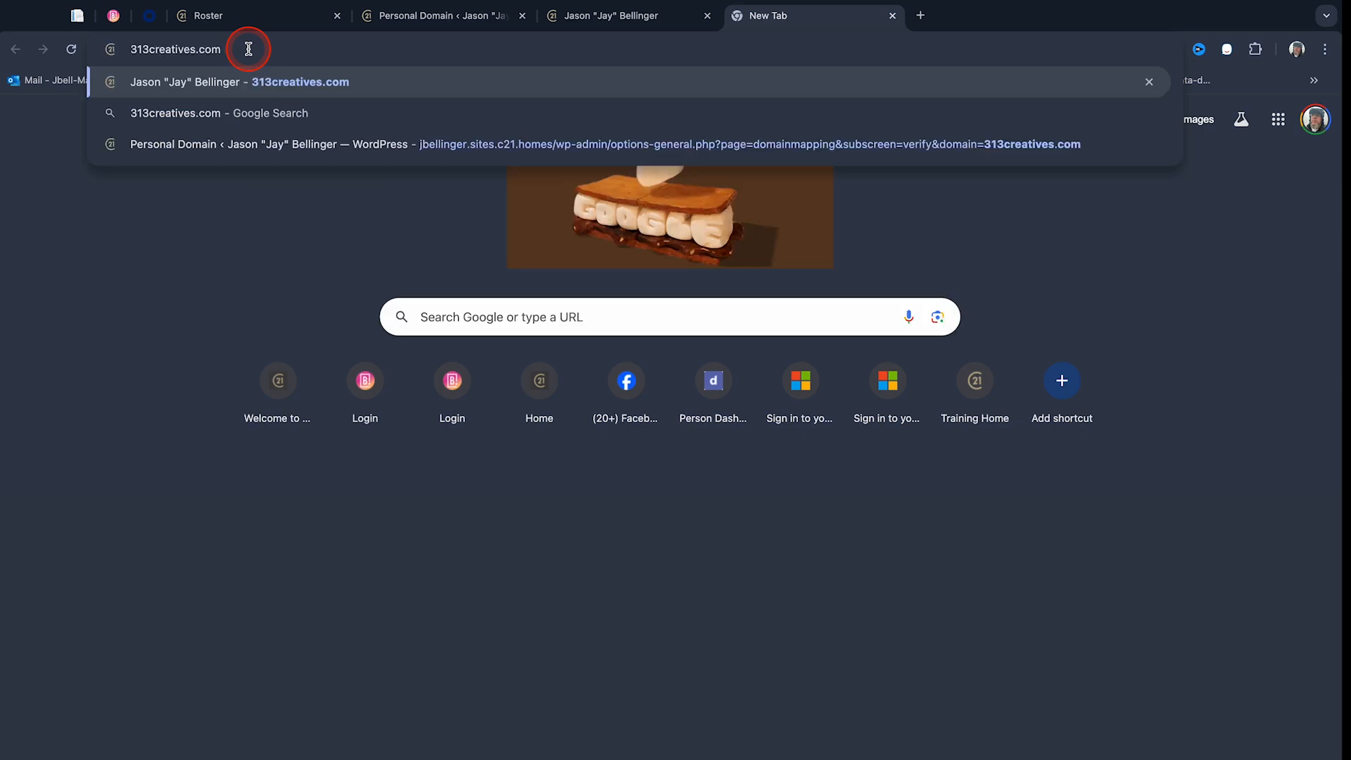
{"action": "key", "text": "Return"}
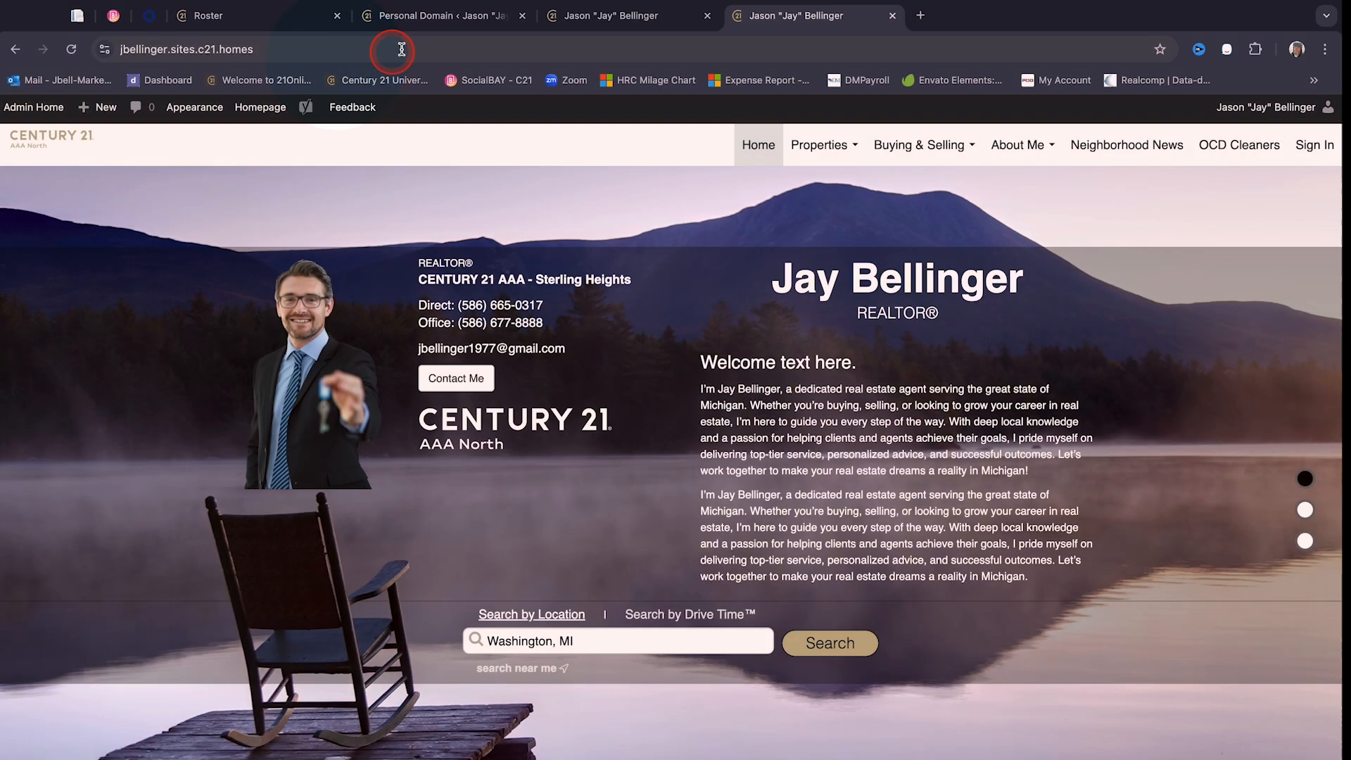
- Set 313creatives.com as the website's primary domain and open the site's SSL settings
{"action": "left_click", "coordinate": [437, 14]}
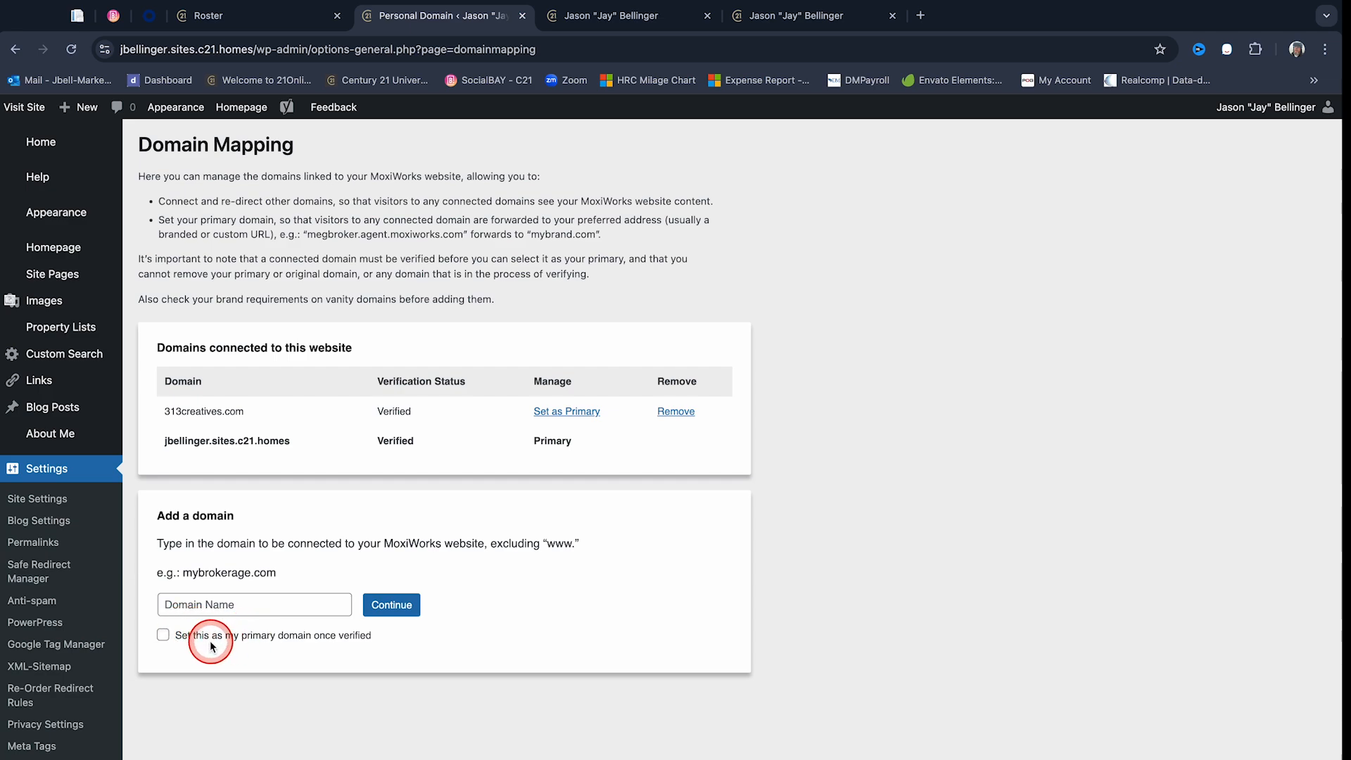
{"action": "left_click", "coordinate": [572, 411]}
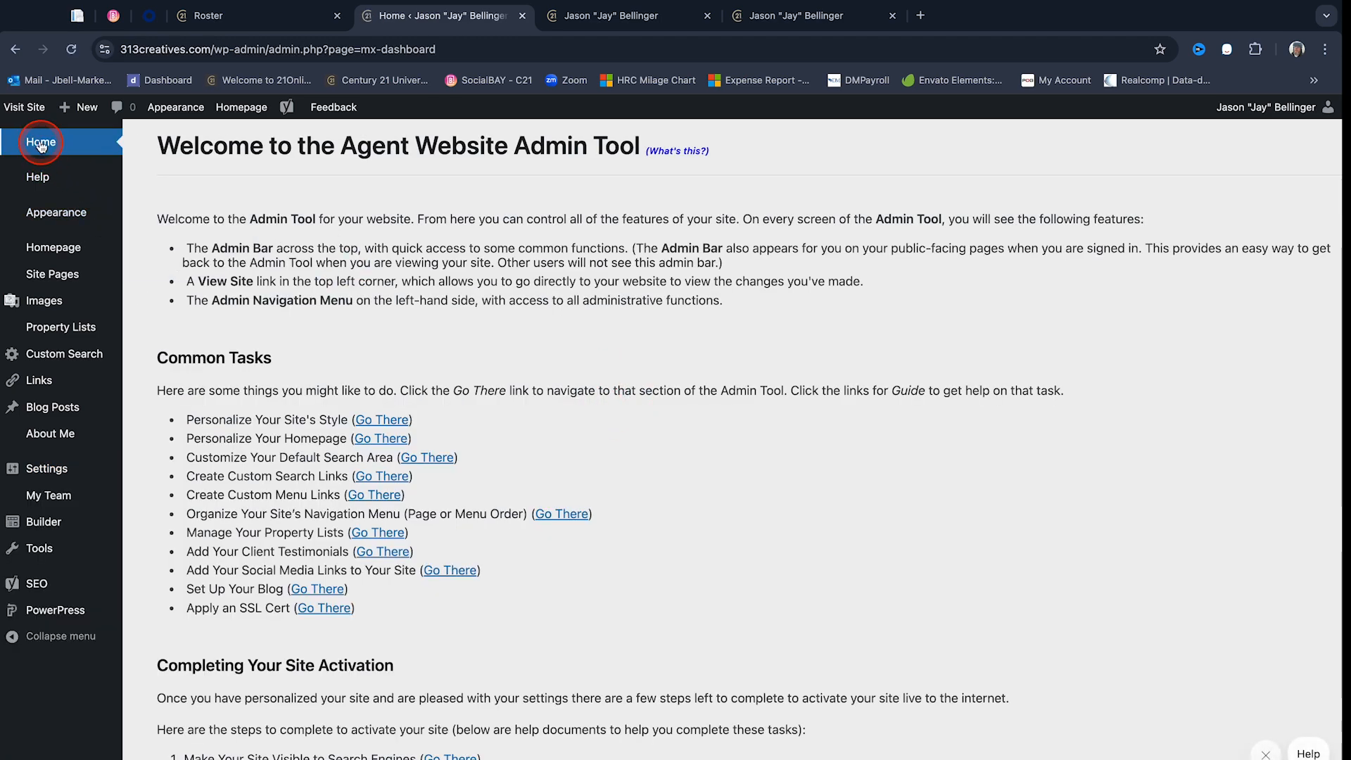
{"action": "scroll", "coordinate": [541, 442], "scroll_direction": "down", "scroll_amount": 3}
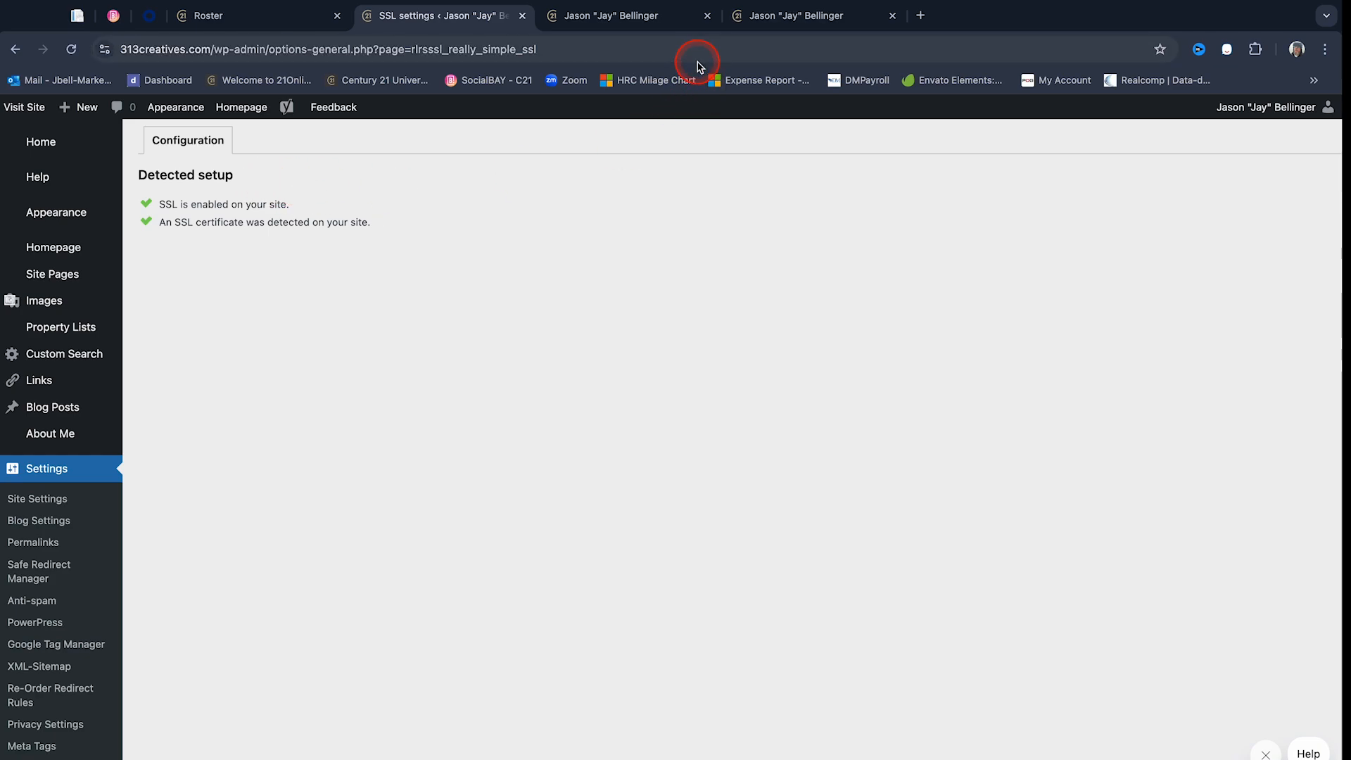
- Close the earlier test tab and load 313creatives.com in a fresh one to check the primary domain
{"action": "left_click", "coordinate": [892, 16]}
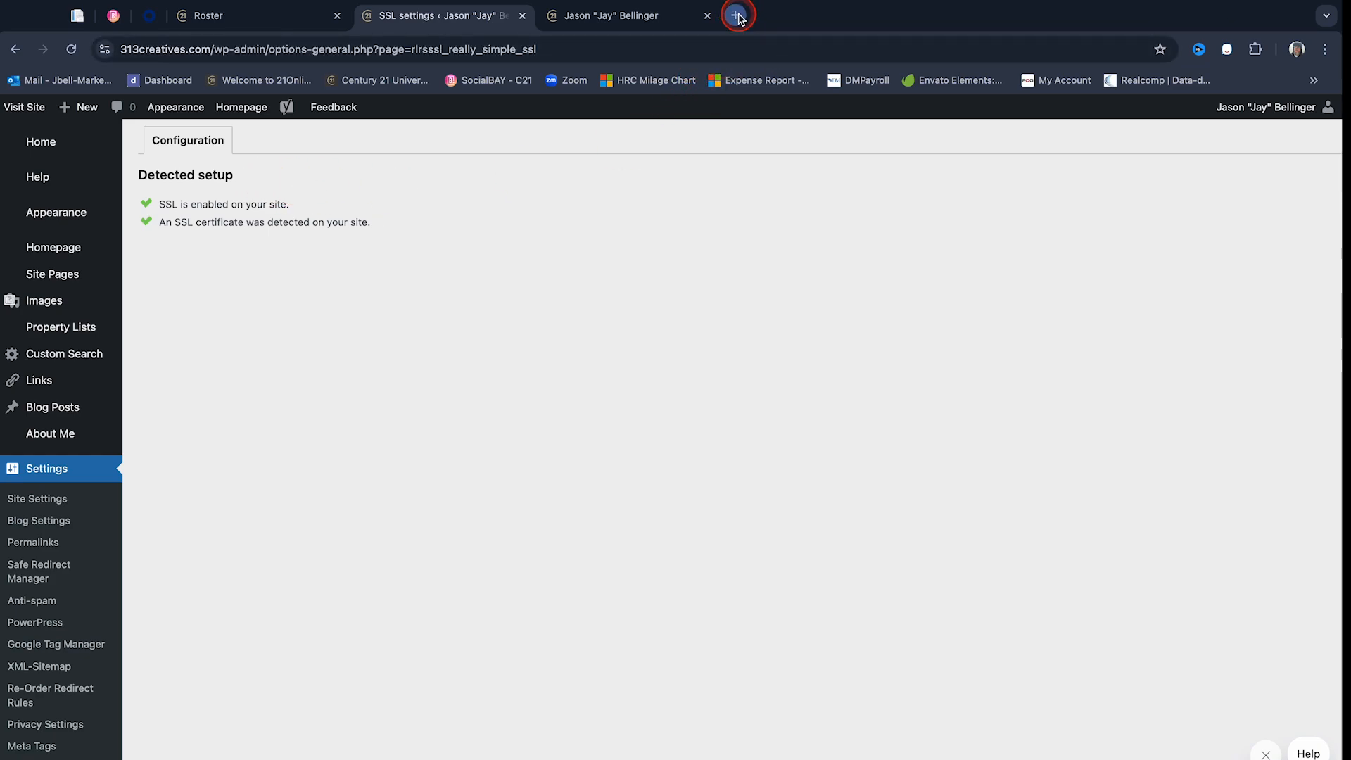
{"action": "left_click", "coordinate": [737, 15]}
{"action": "type", "text": "31"}
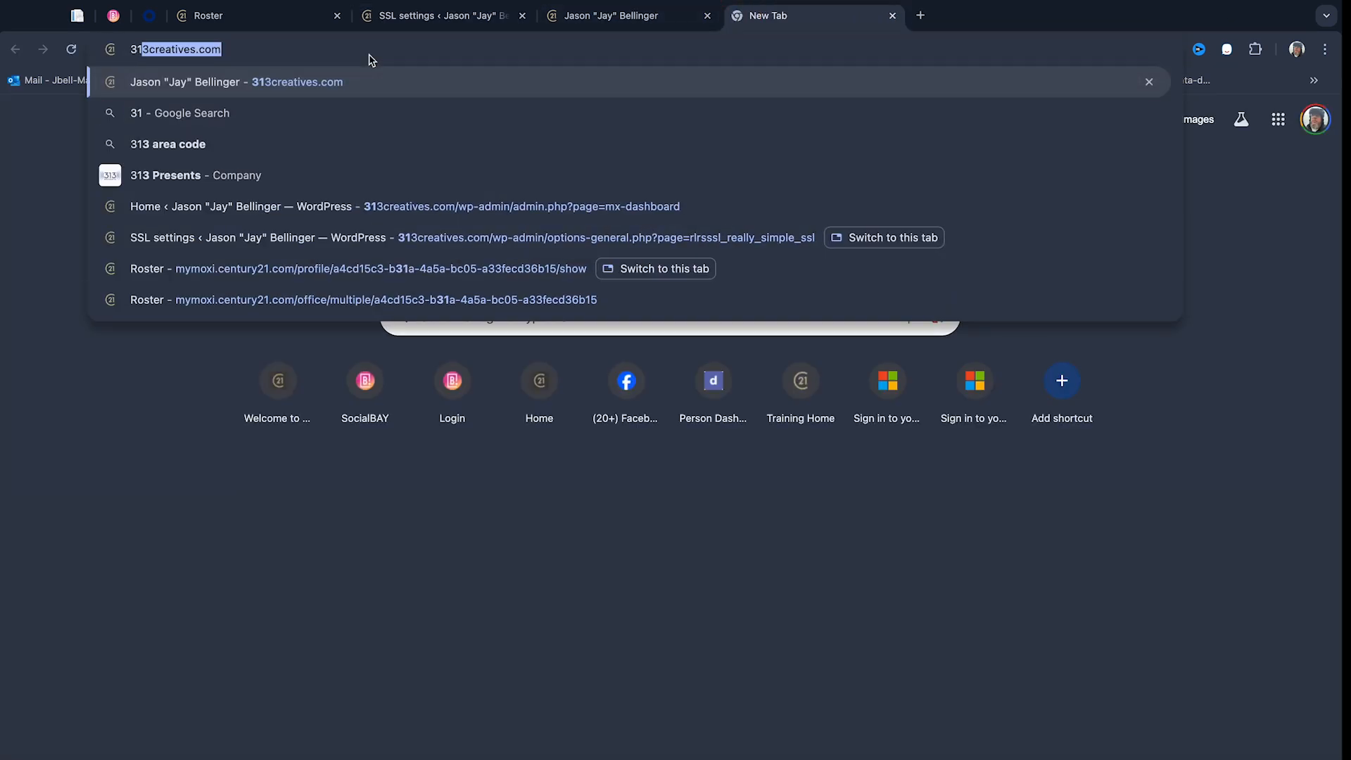
{"action": "key", "text": "Return"}
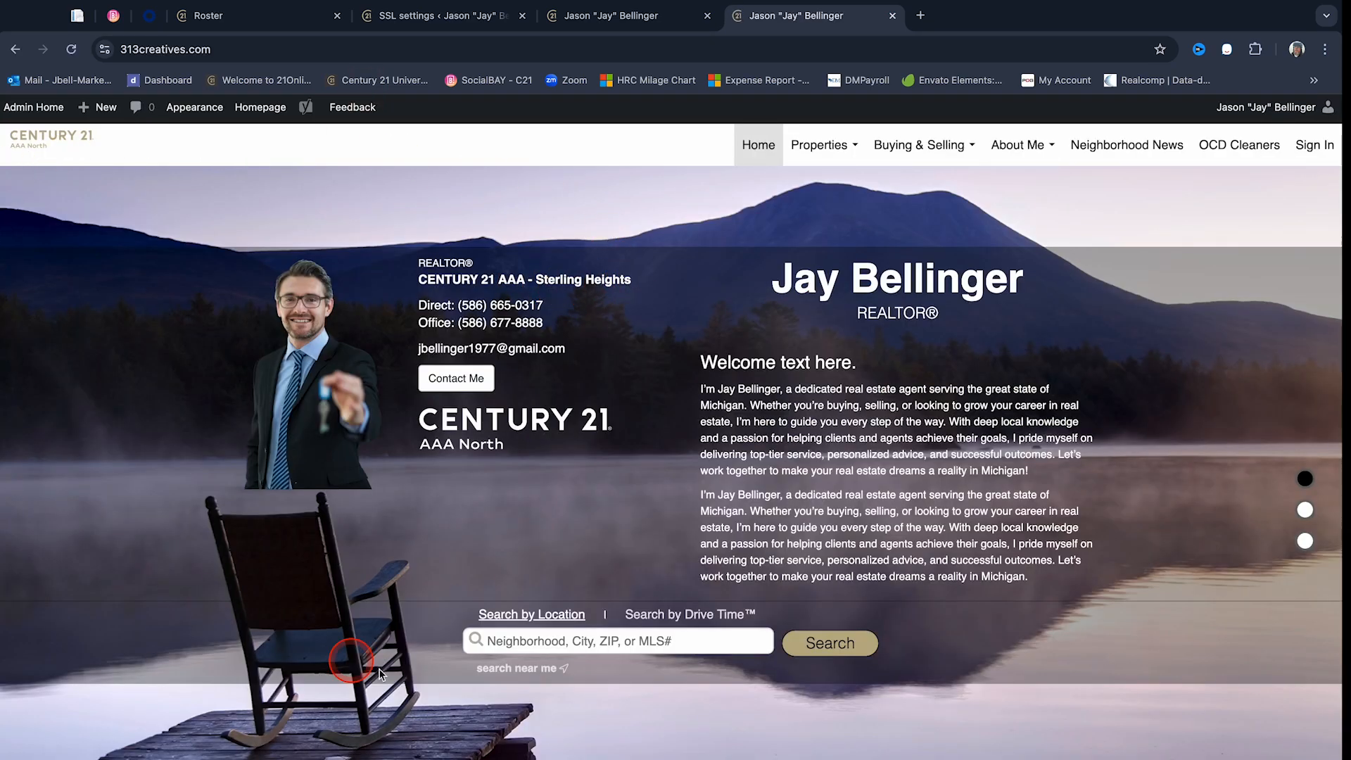